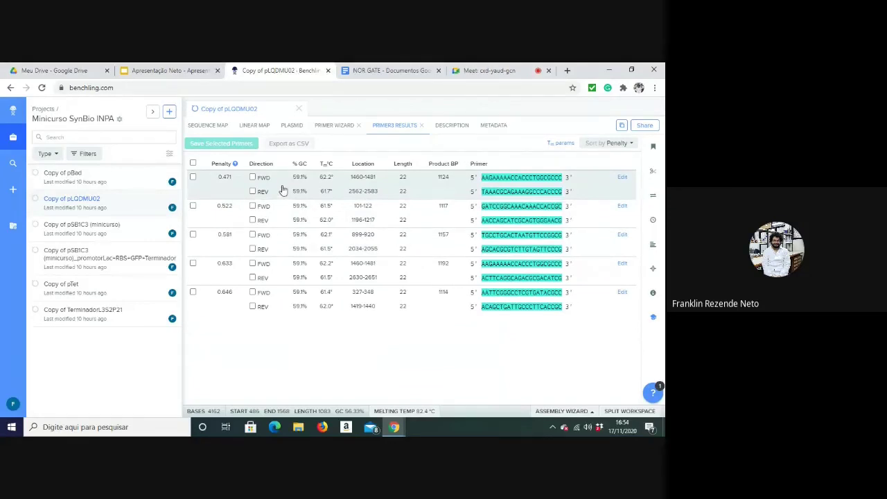
Select the forward and reverse primers of the pair with penalty 0.471 and open that pair for editing.
click(284, 189)
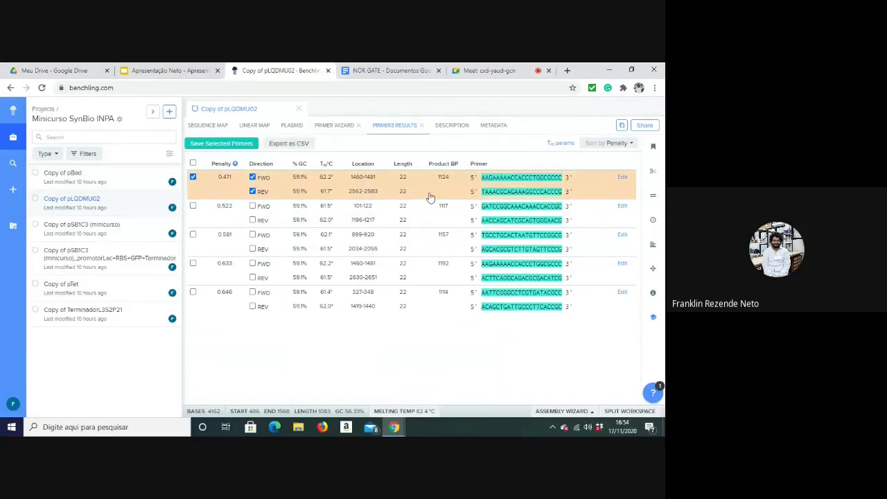
click(623, 179)
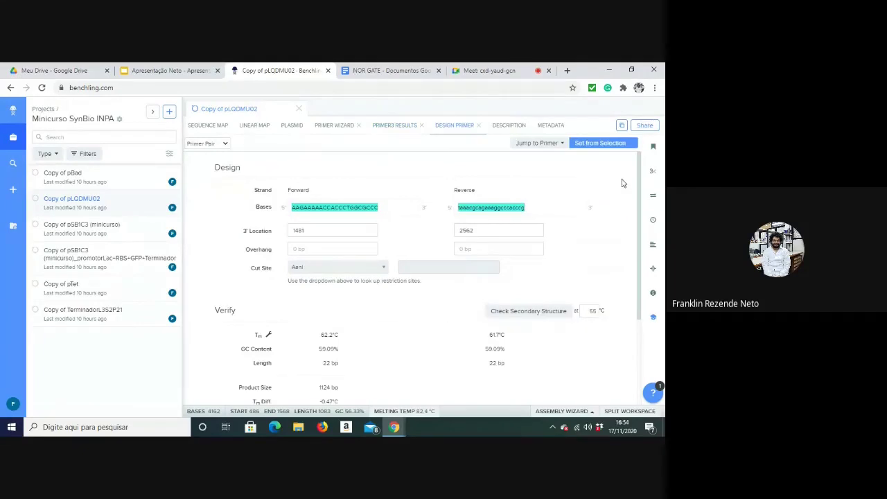
scroll(395, 281, down, 3)
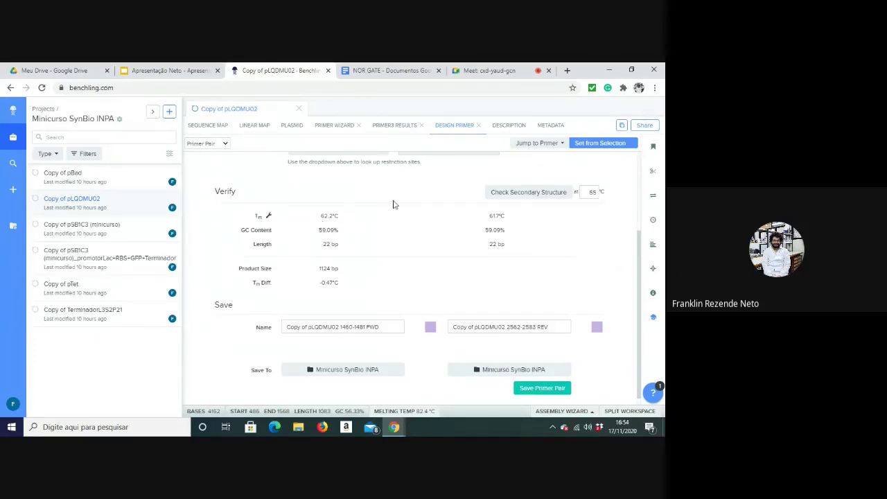
Switch to the Google Slides presentation and review the PCR Primer Design Basic Guidelines slide in full screen.
click(166, 70)
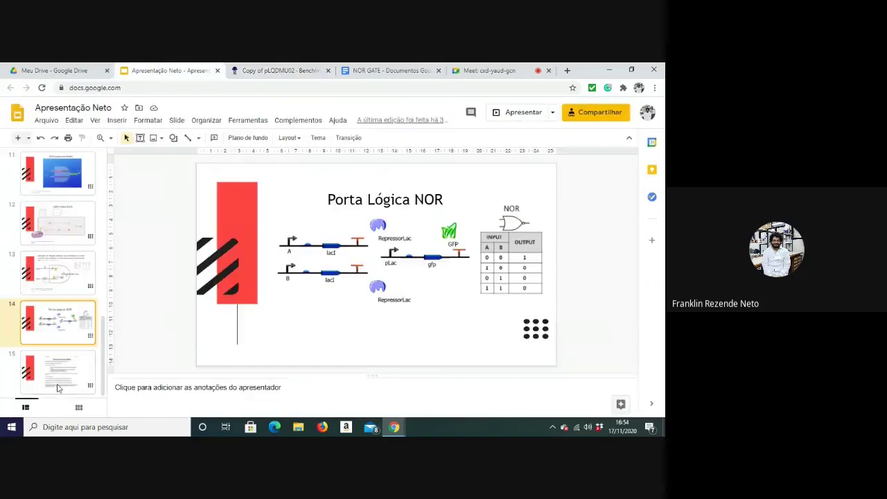
click(57, 381)
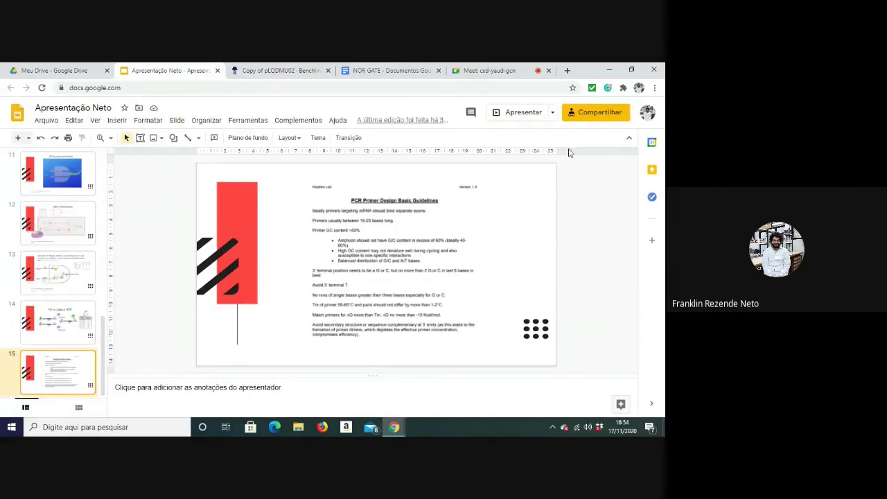
click(522, 116)
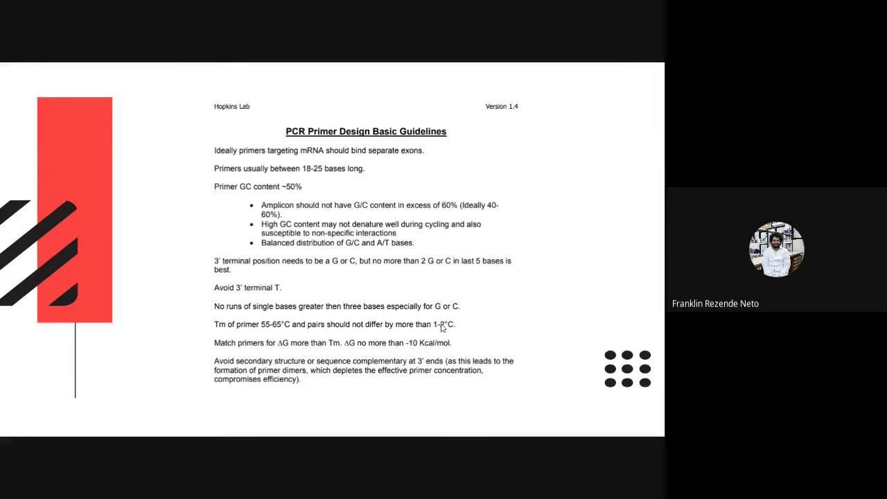
key(Escape)
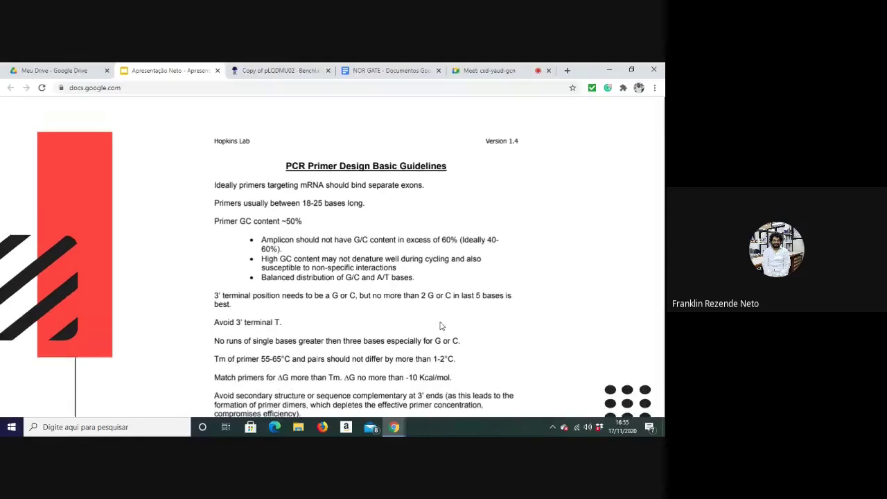
Return to Benchling and check the primer pair's secondary structure at 55 °C, reviewing the homodimer, monomer and heterodimer energies.
click(287, 72)
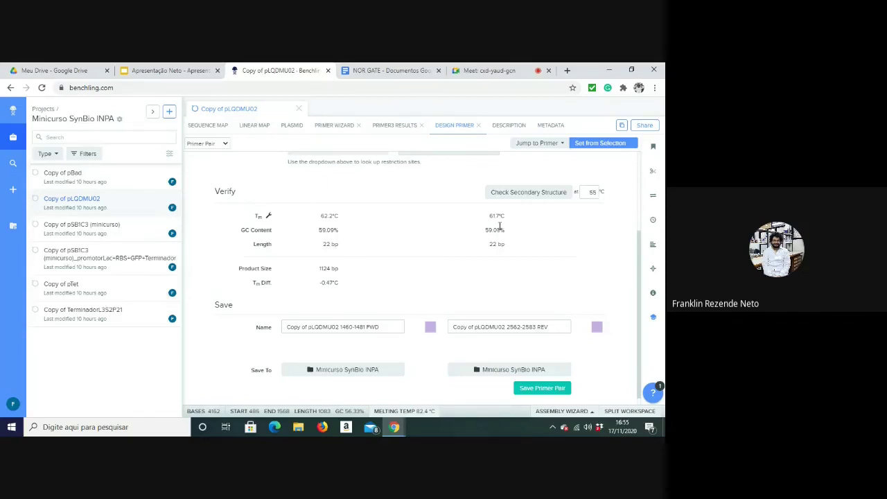
scroll(407, 253, down, 1)
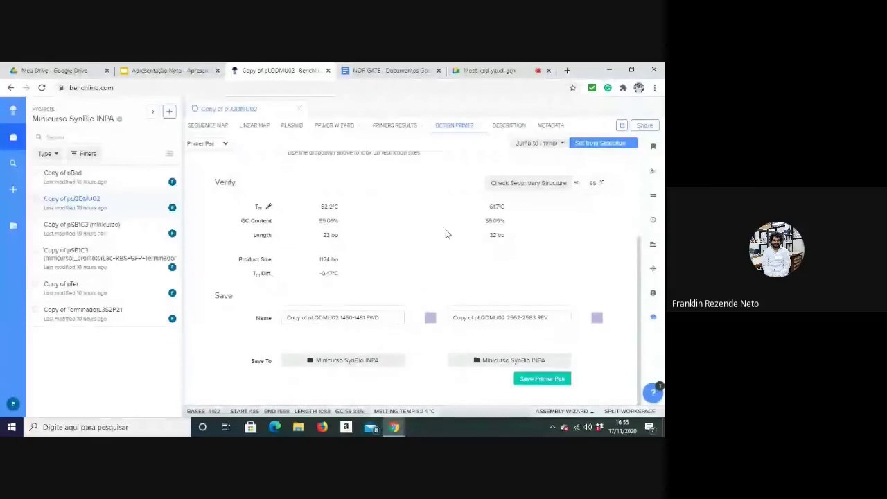
click(542, 187)
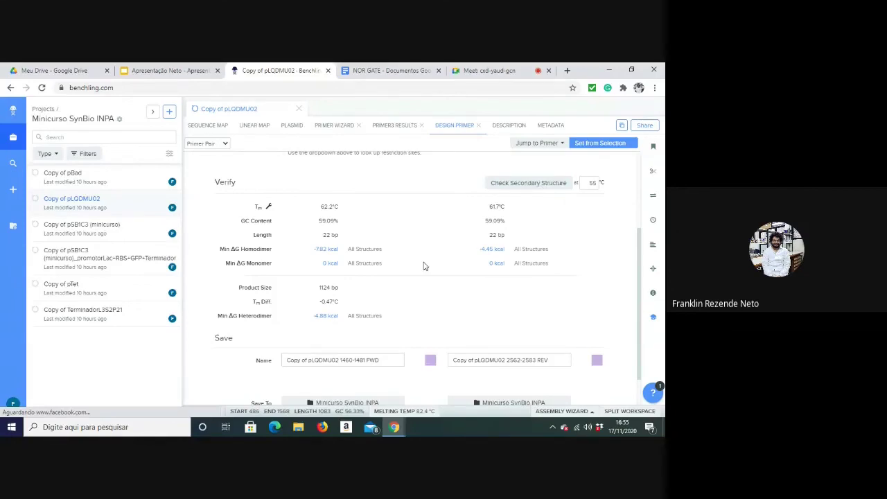
scroll(425, 266, down, 1)
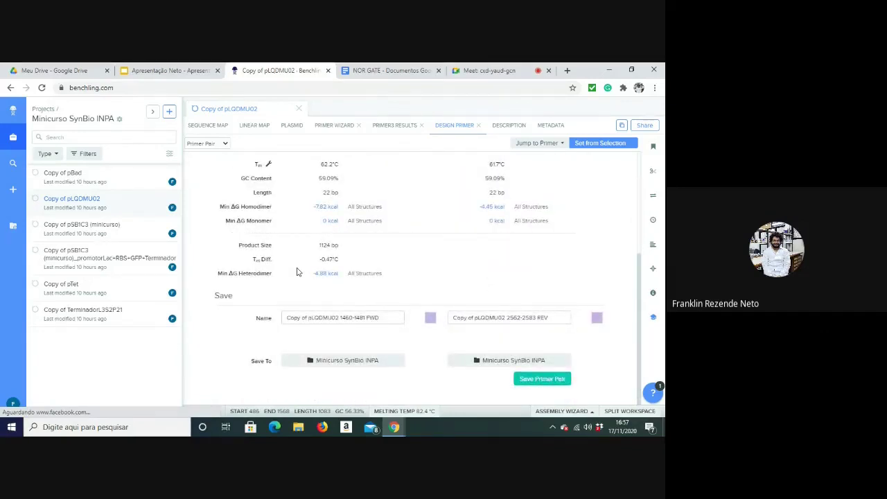
scroll(296, 272, up, 3)
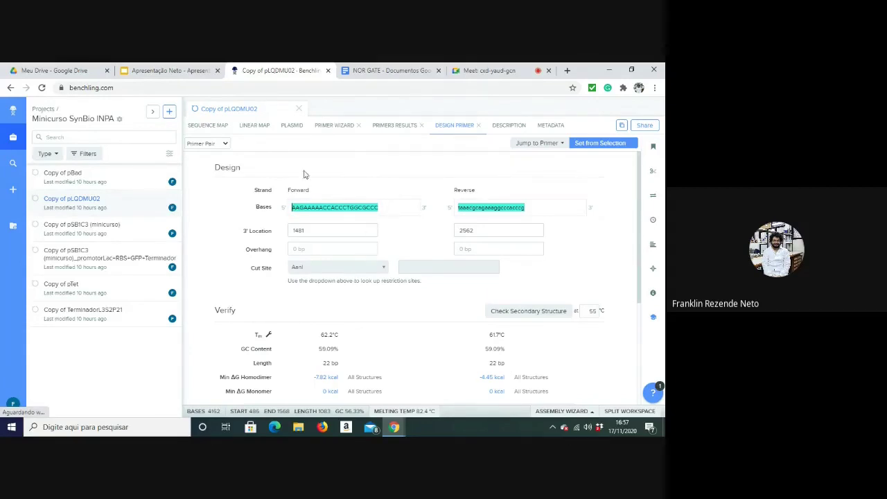
Copy the Primer Forward Prefixo sequence GTTTCTTCGAATTCGCGGCCGCTTCTAG from the NOR GATE document and insert it before the forward primer's bases in Benchling.
click(391, 71)
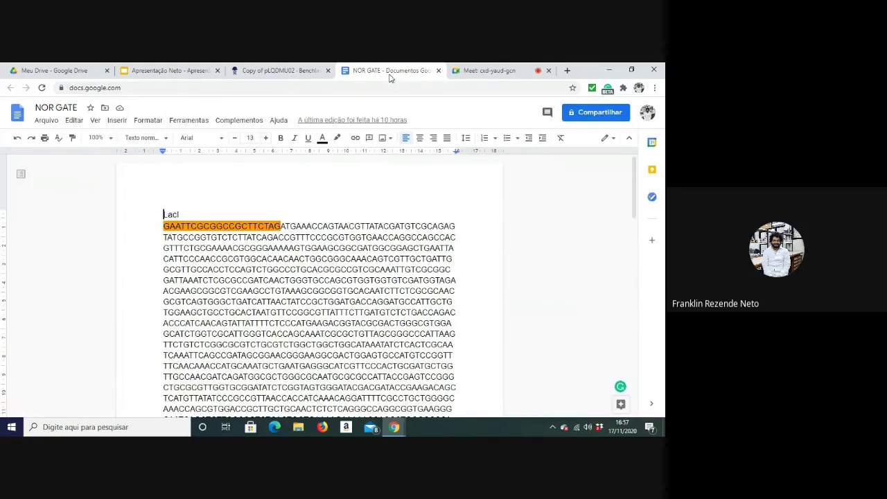
scroll(147, 230, down, 5)
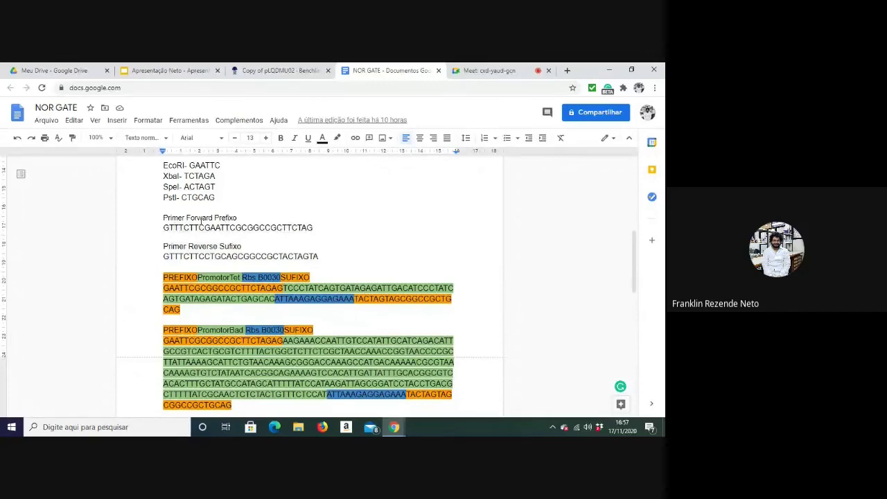
drag(160, 227, 315, 230)
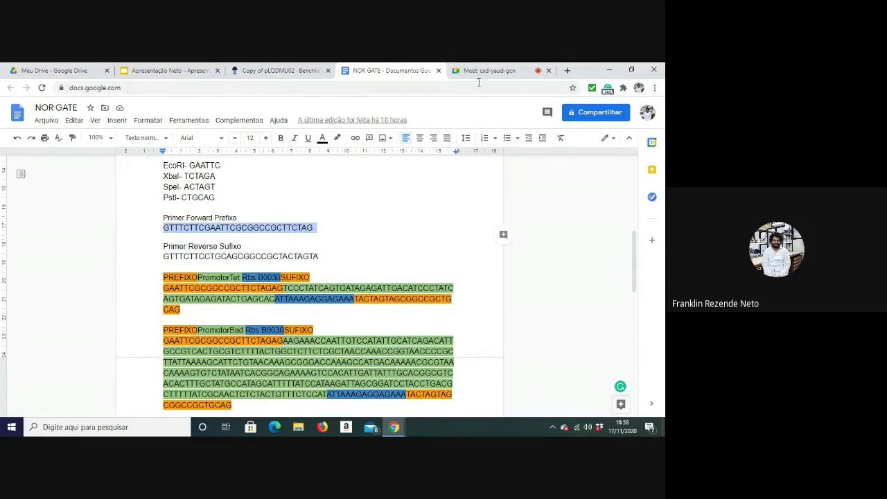
click(276, 72)
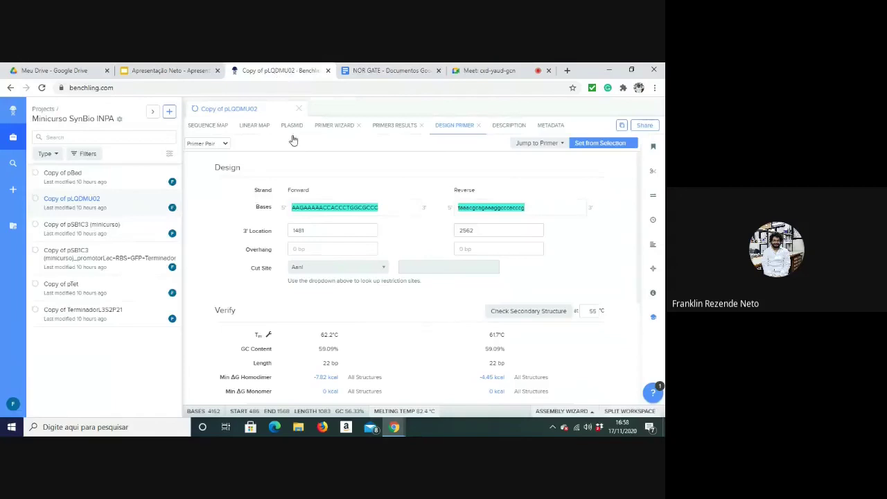
click(392, 70)
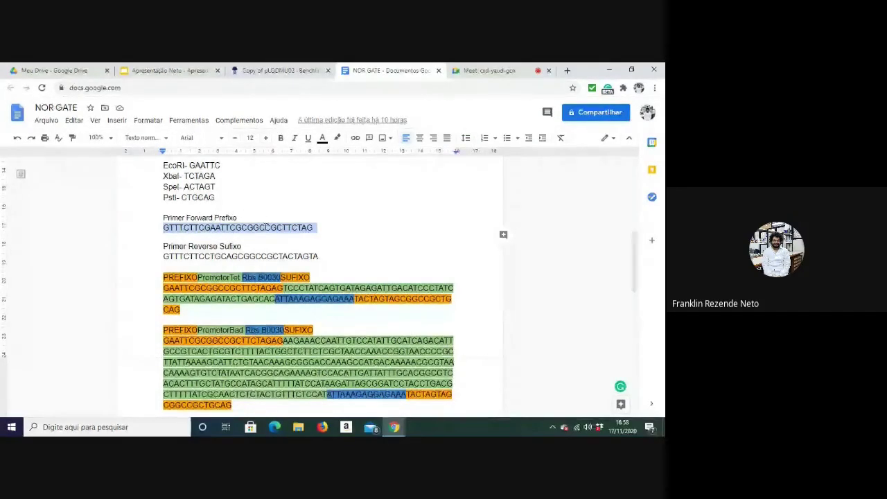
click(286, 70)
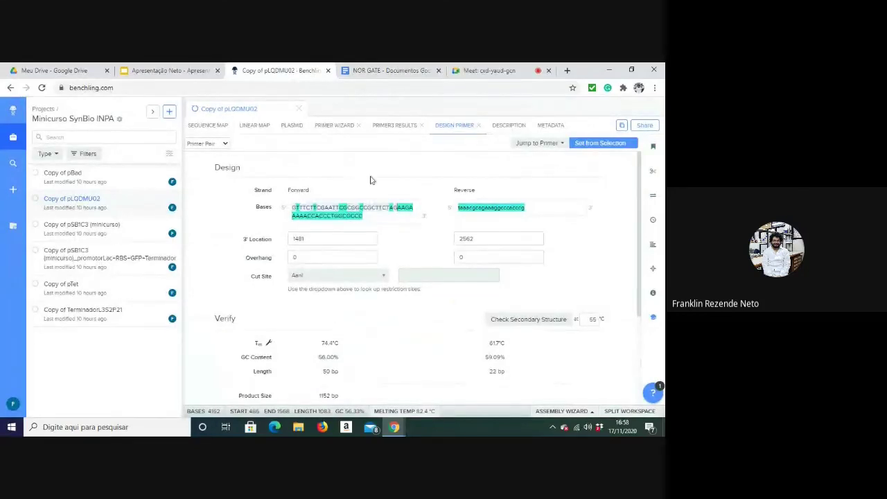
Count the characters of the forward prefix sequence in the NOR GATE document and set the forward primer's overhang to 28.
click(321, 258)
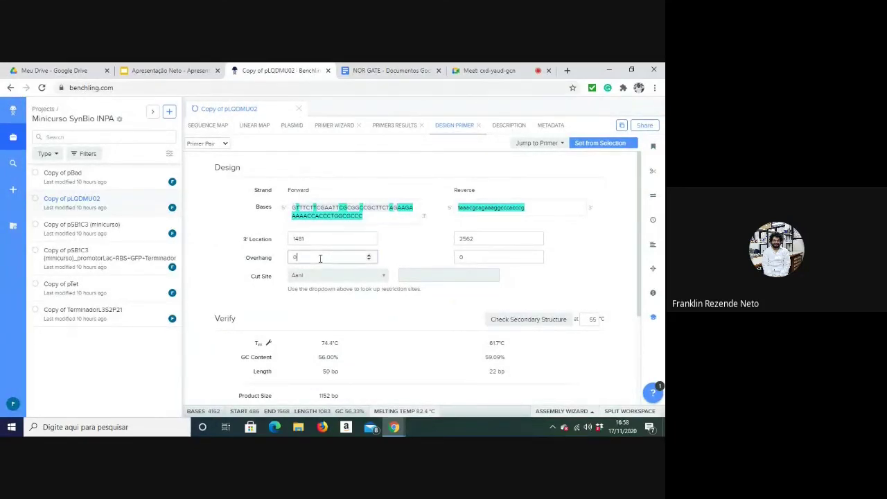
click(365, 72)
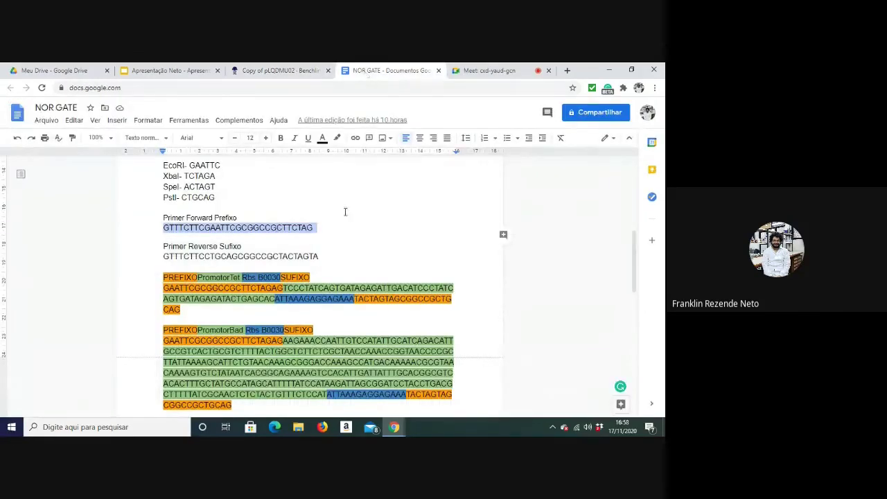
key(ctrl+shift+c)
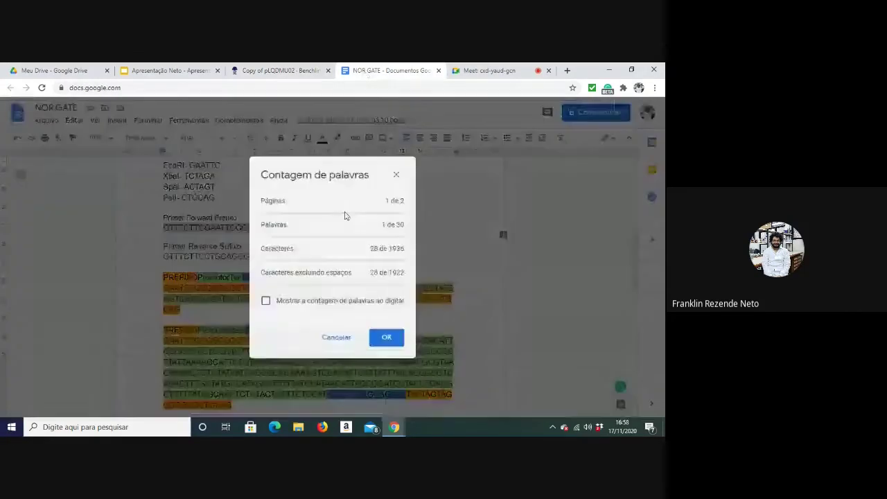
click(397, 176)
click(278, 70)
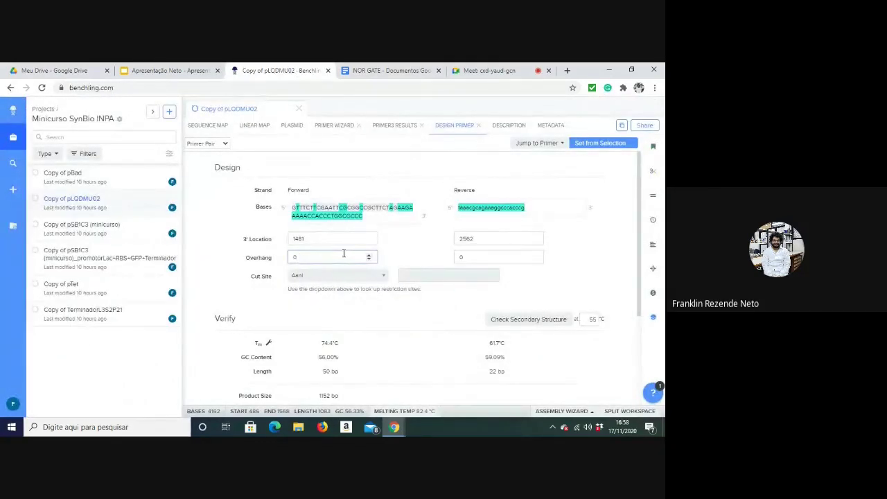
text(28)
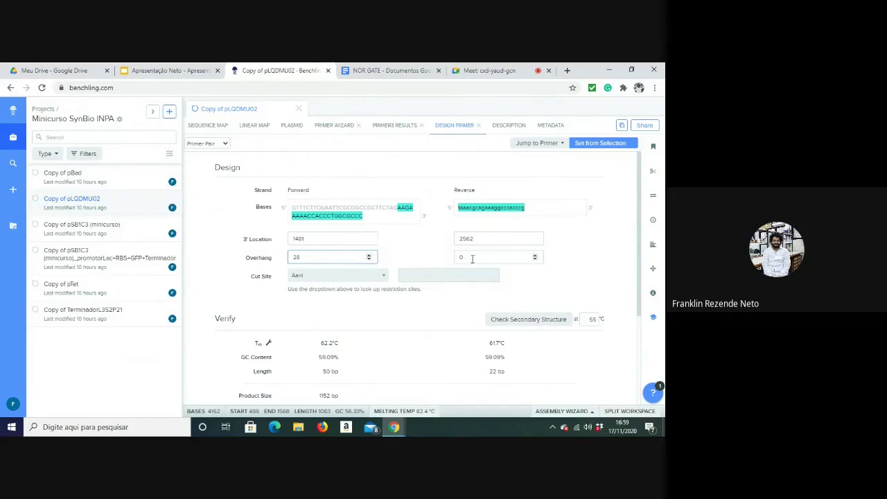
Copy the Primer Reverse Sufixo sequence GTTTCTTCCTGCAGCGGCCGCTACTAGTA from the NOR GATE document and count its characters.
click(457, 214)
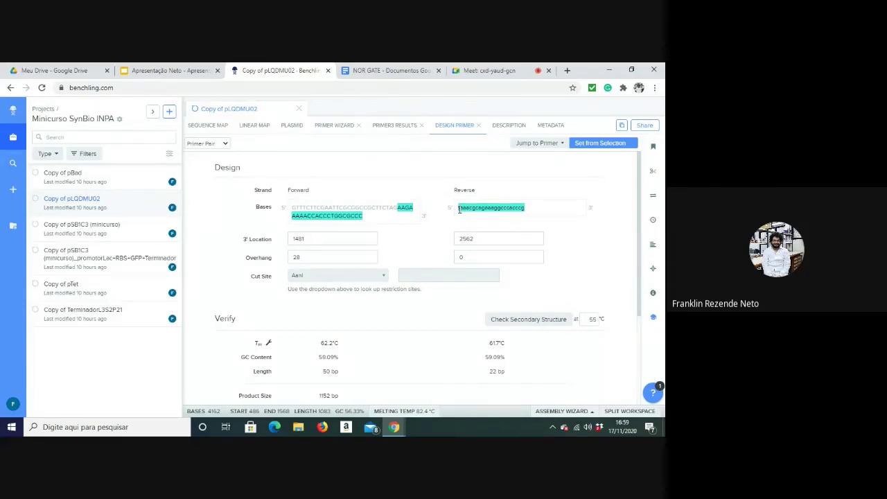
key(ctrl+Tab)
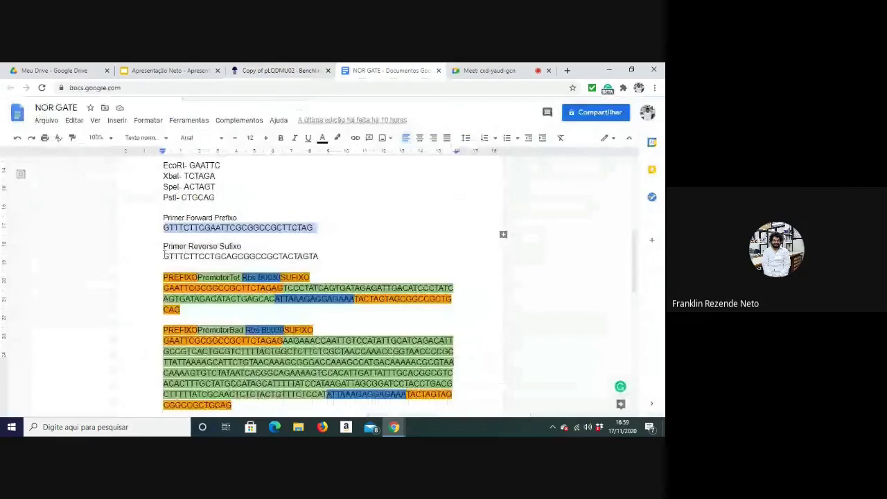
click(163, 256)
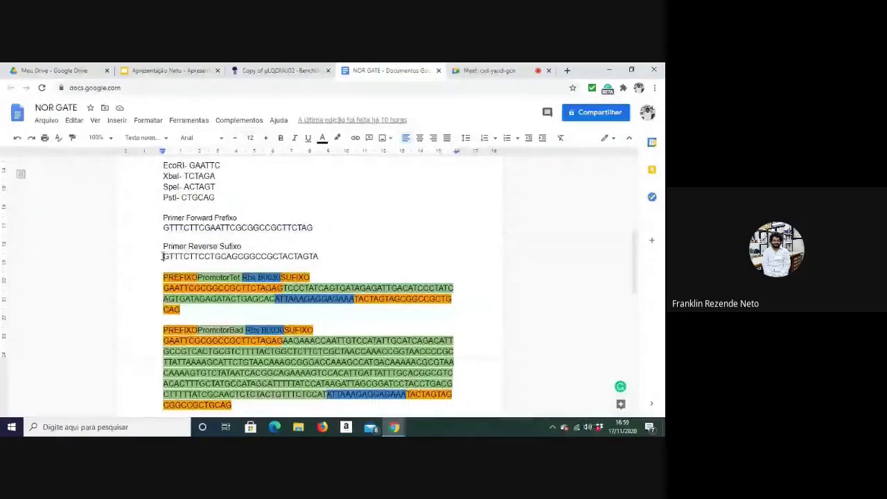
drag(163, 257, 318, 257)
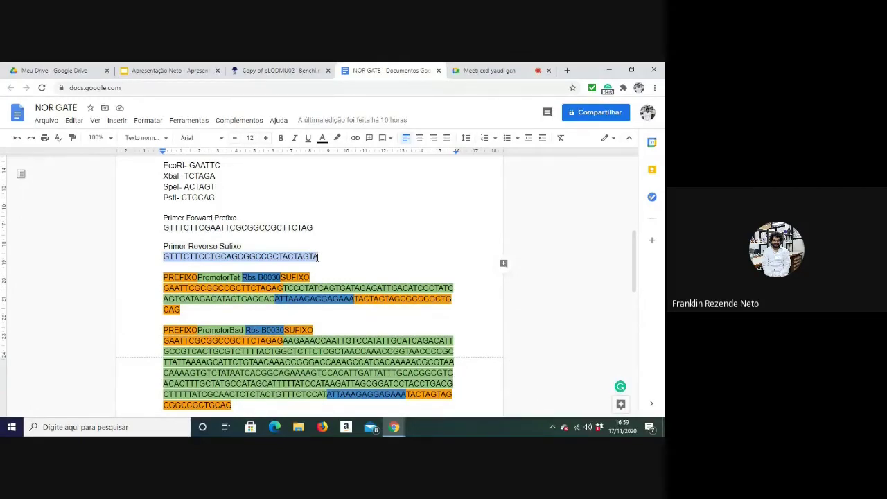
key(ctrl+shift+c)
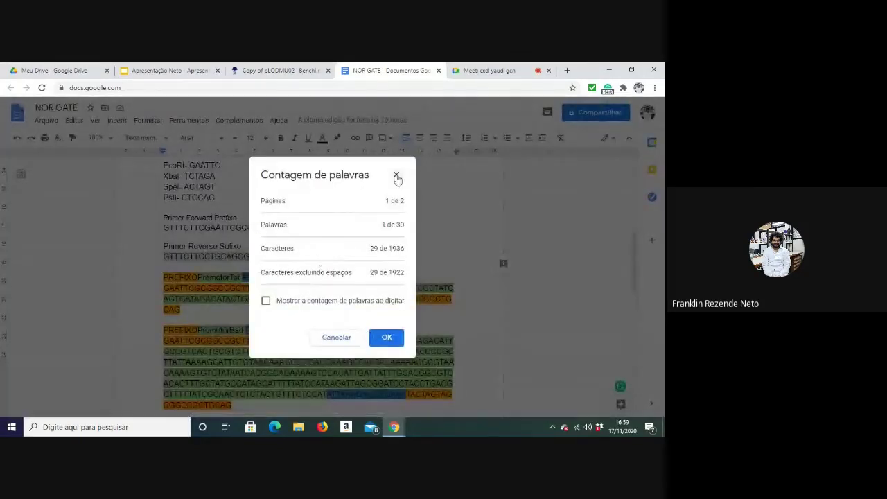
click(396, 176)
Insert the copied suffix sequence before the reverse primer's bases in Benchling and set the reverse overhang to 29.
key(ctrl+shift+Tab)
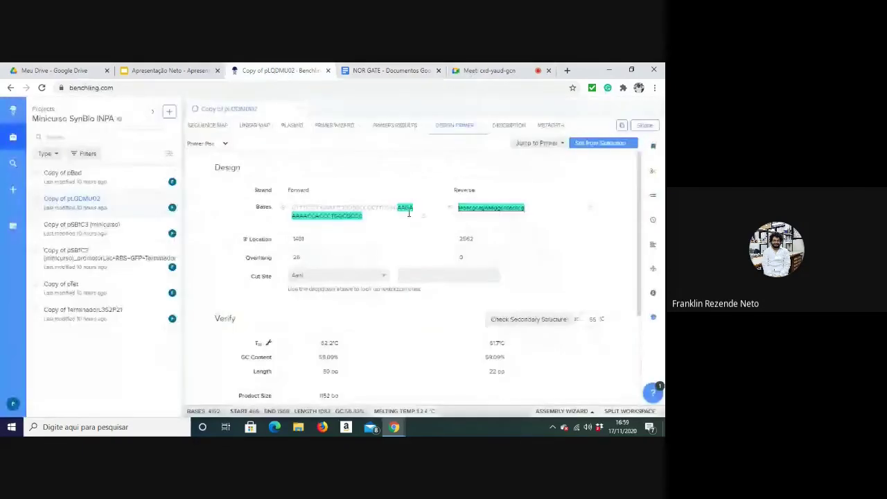
drag(527, 208, 459, 207)
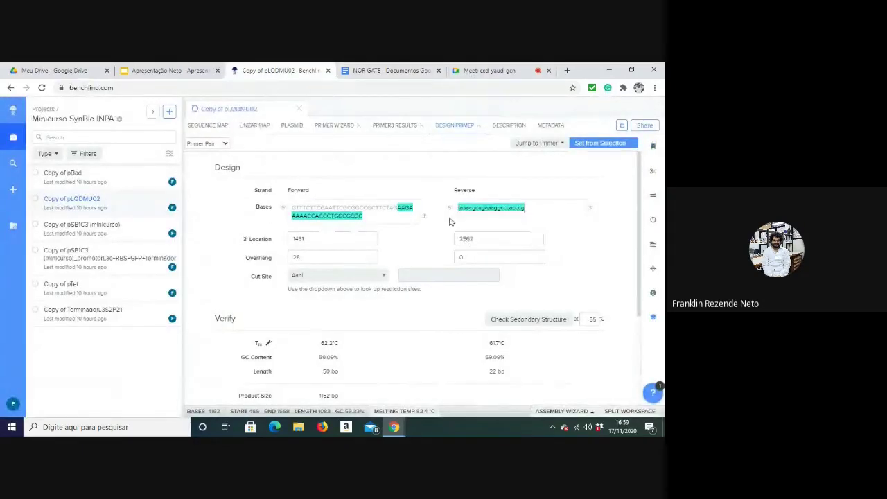
key(ctrl+v)
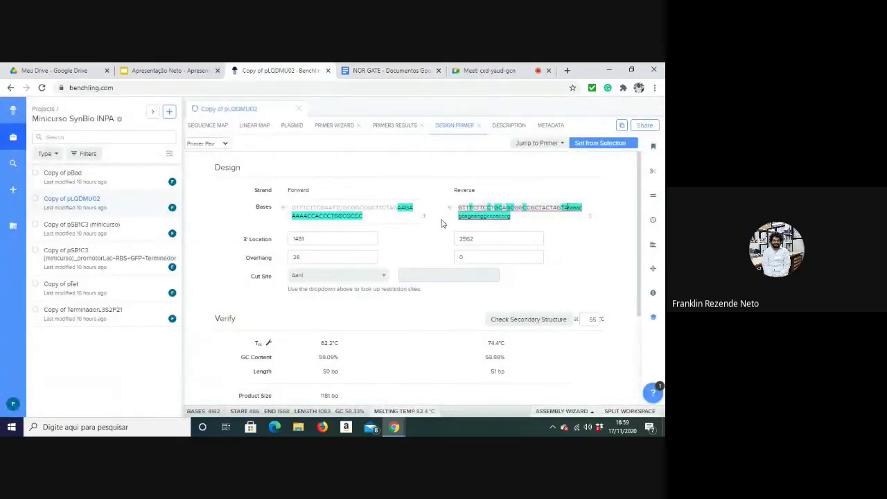
click(507, 259)
text(29)
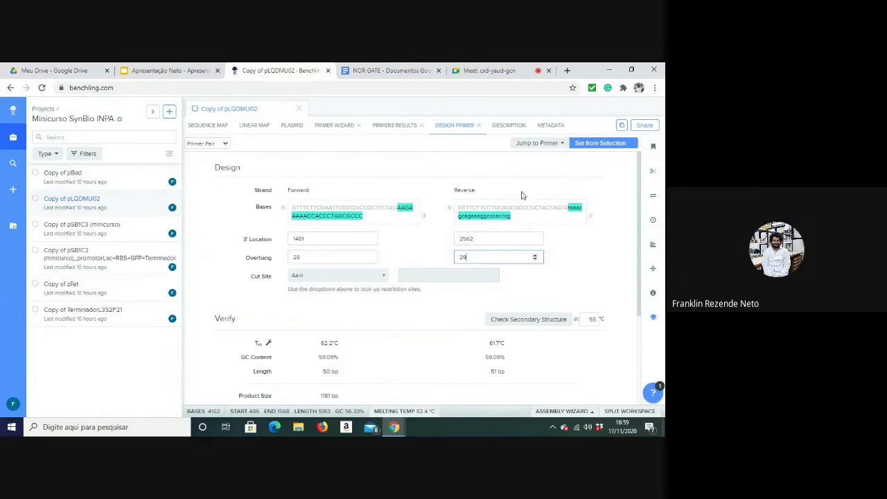
Save the primer pair to the Minicurso SynBio INPA folder and review it in the list of linked pairs.
scroll(429, 272, down, 1)
scroll(430, 272, down, 3)
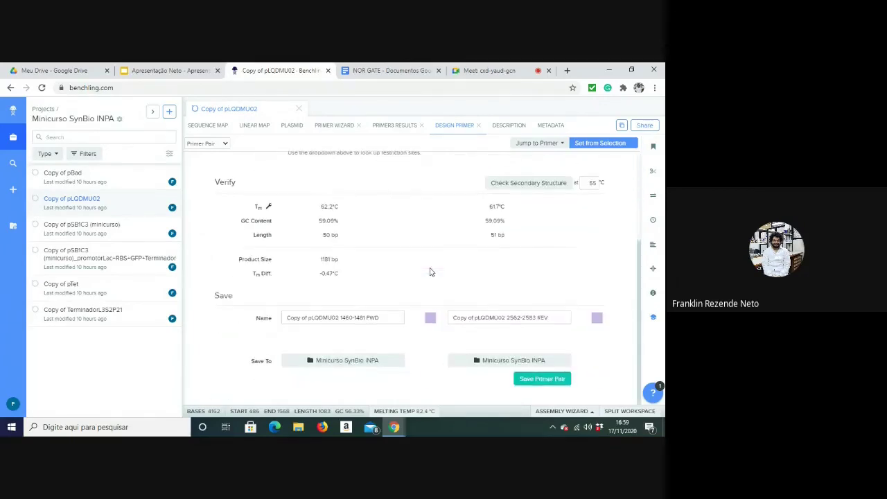
click(543, 385)
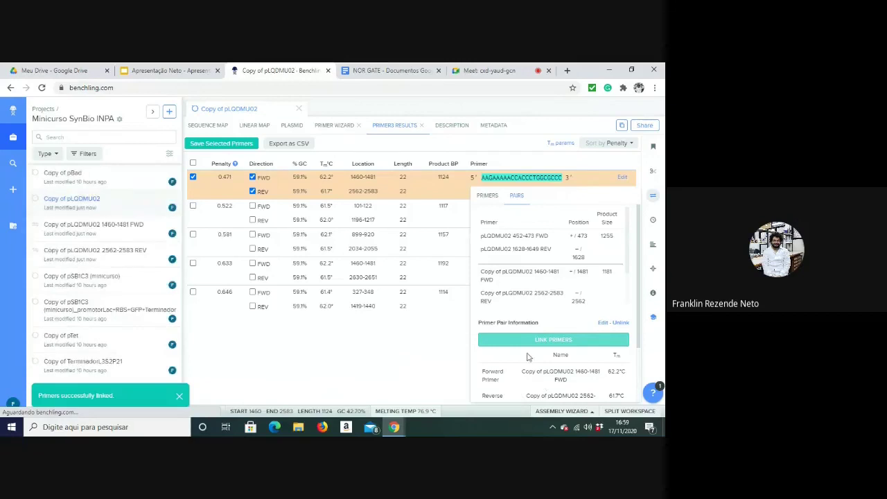
scroll(541, 305, down, 1)
scroll(566, 297, down, 1)
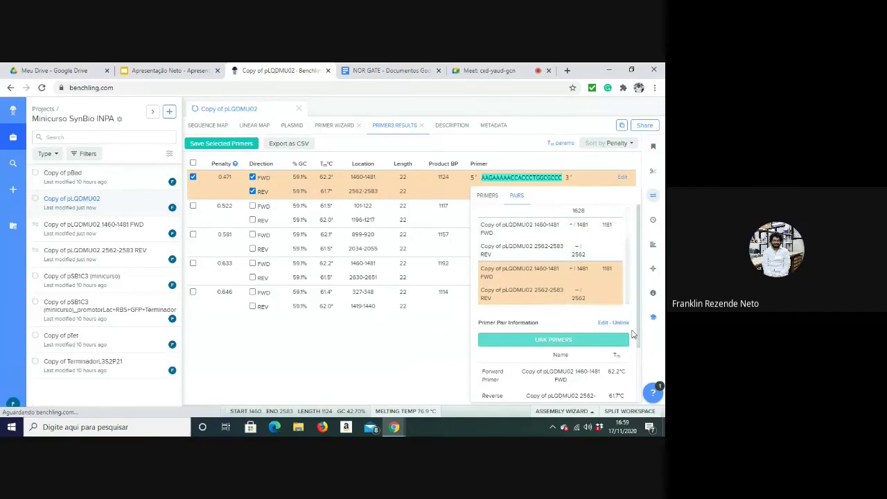
Create the PCR product from the linked 1460-1481 FWD and 2562-2583 REV primers, using primer bases with overhangs, in the Minicurso SynBio INPA folder.
scroll(637, 347, down, 1)
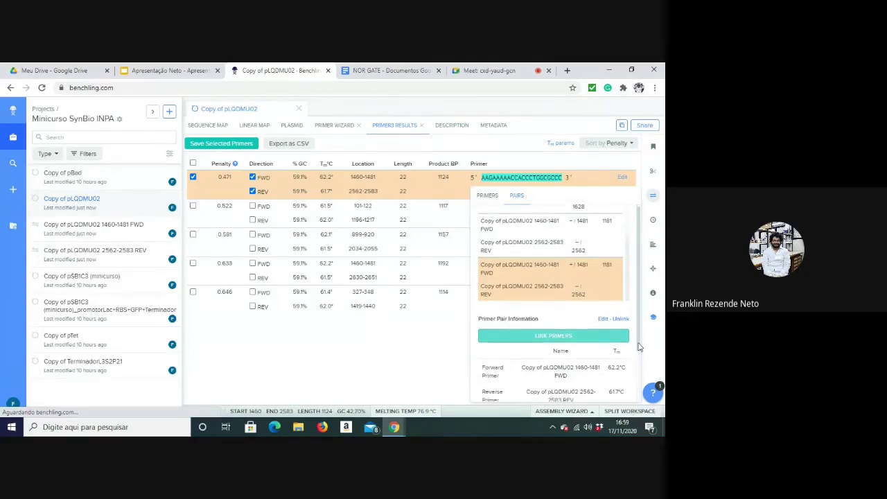
scroll(641, 365, down, 1)
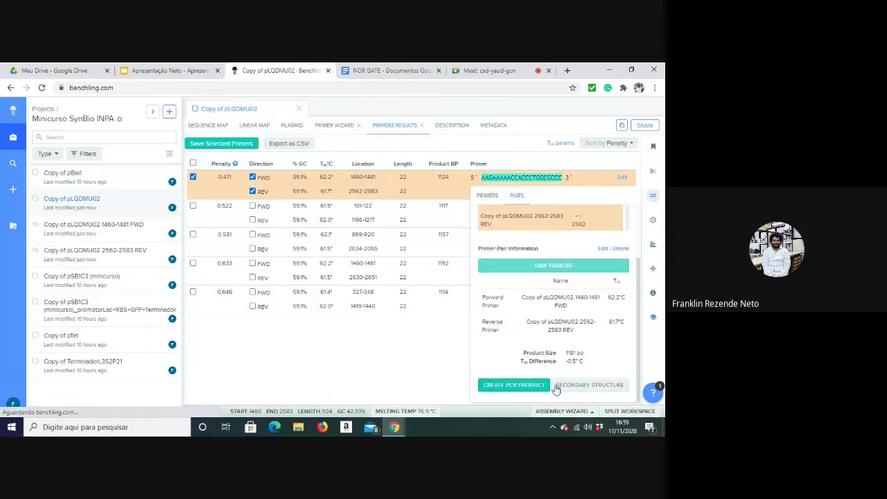
click(505, 389)
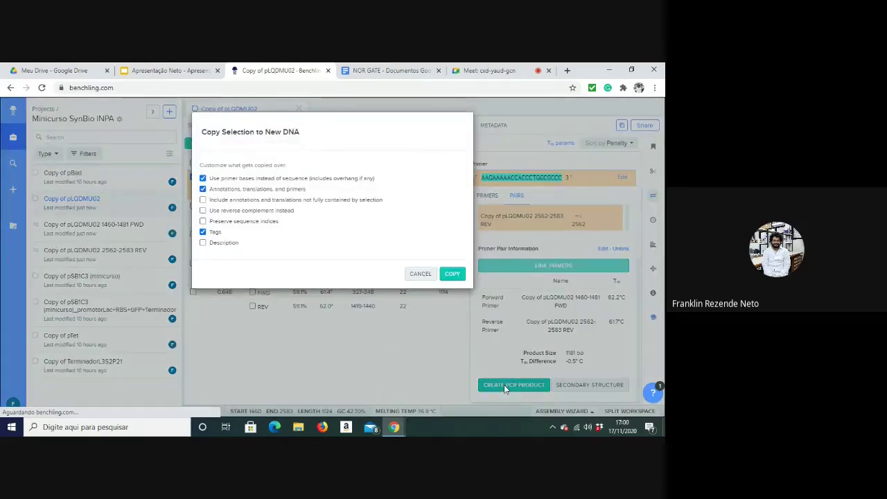
click(455, 275)
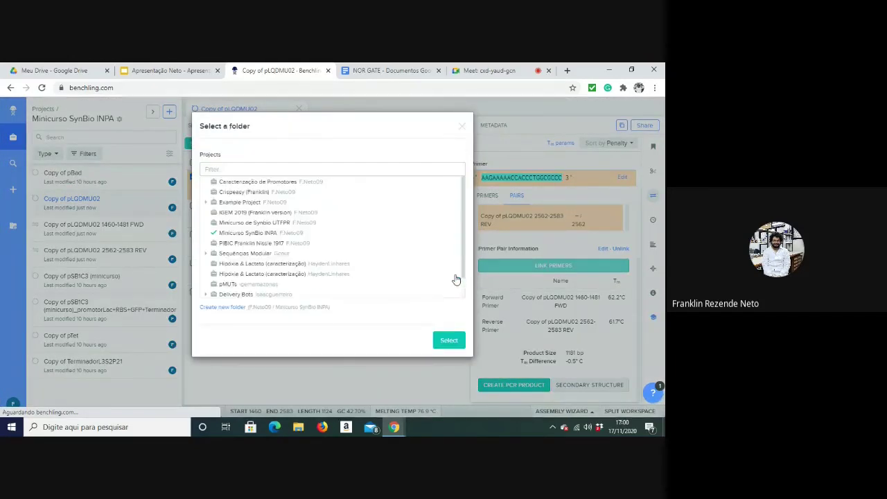
click(448, 339)
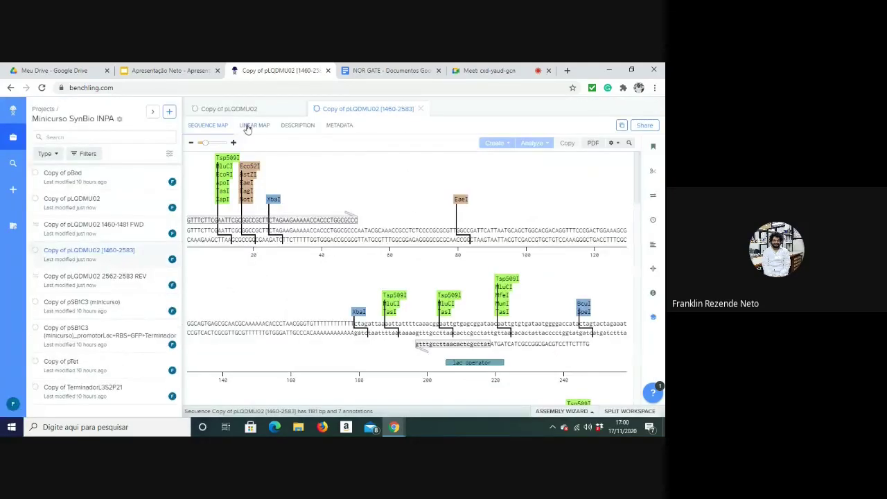
View the new PCR product's linear map and compare it with the original Copy of pLQDMU02 sequence.
click(248, 127)
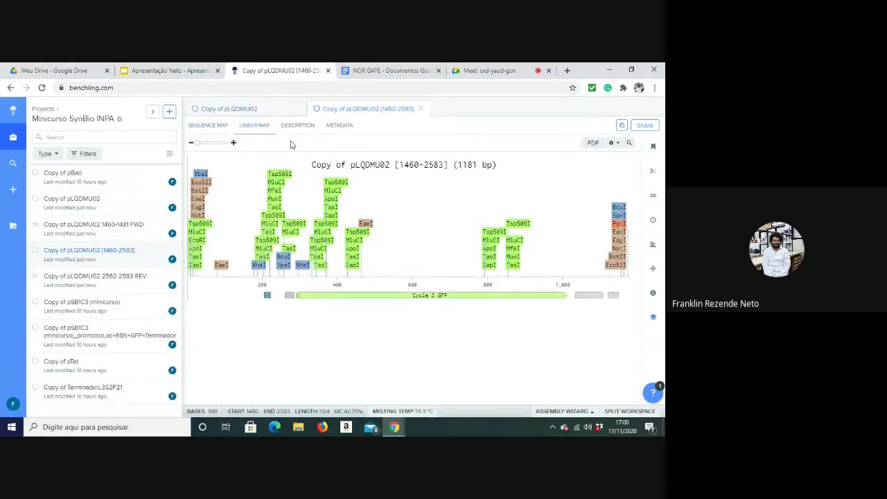
click(251, 113)
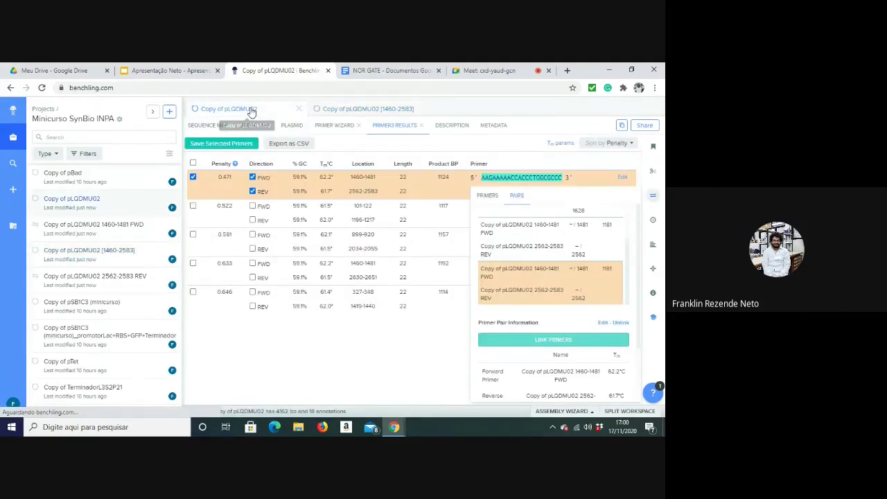
click(367, 109)
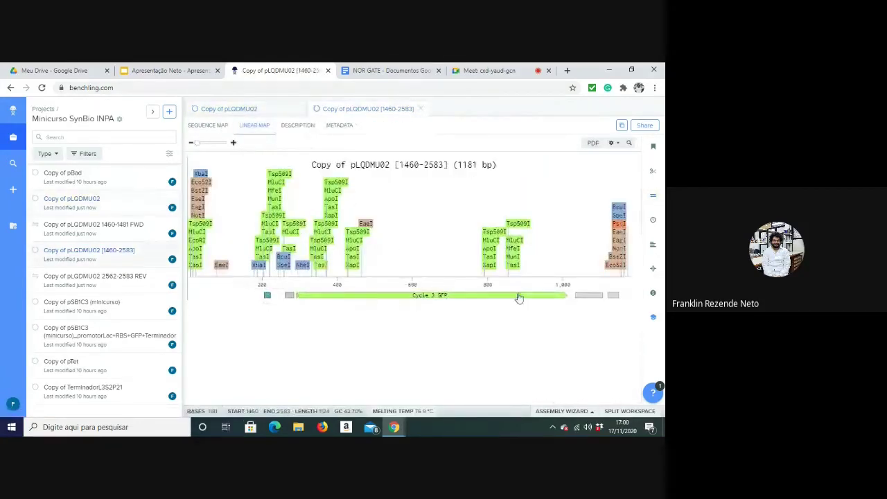